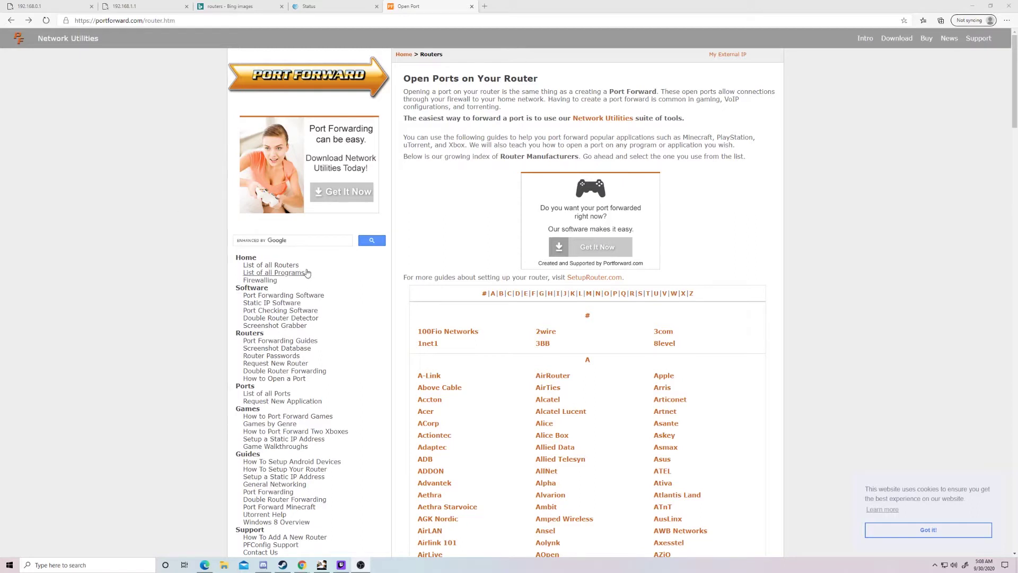
- Open portforward.com's alphabetical list of all router manufacturers
click(285, 265)
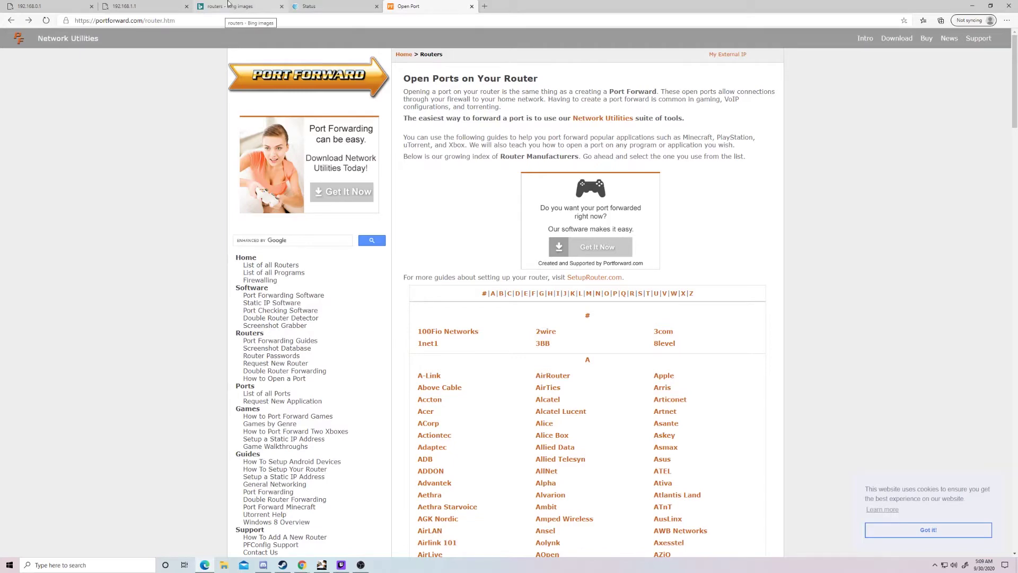
- Switch to the Bing Images search results for 'routers'
click(229, 2)
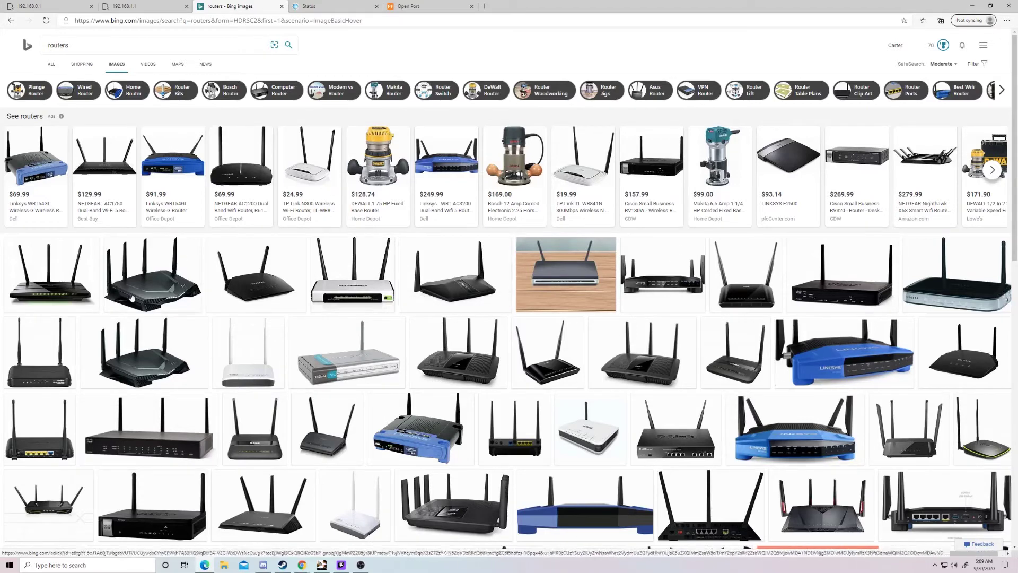
- Open the A-Link BR4 guide and scroll to its login step (192.168.10.1, admin)
click(412, 5)
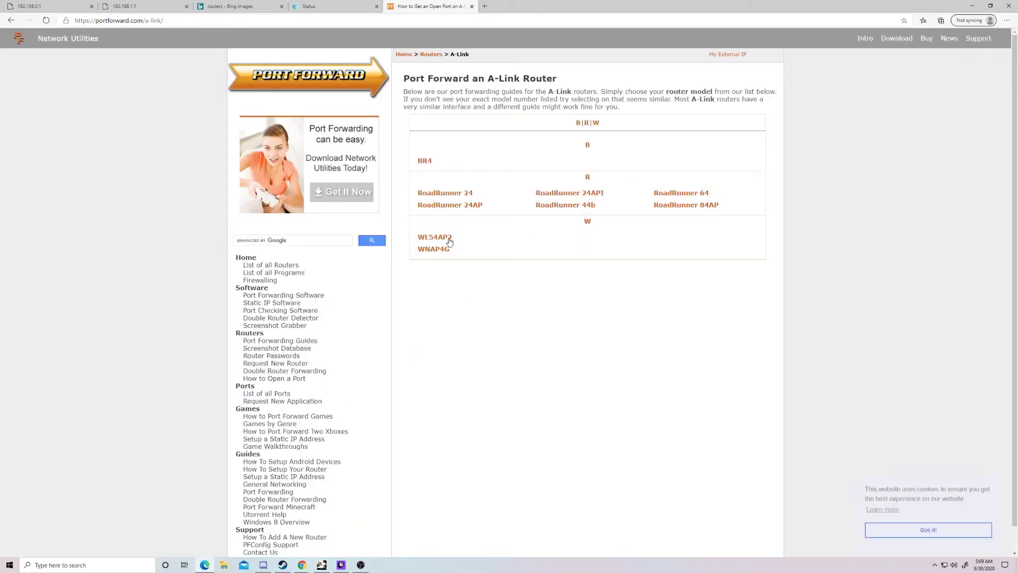
click(425, 161)
scroll(559, 246, down, 7)
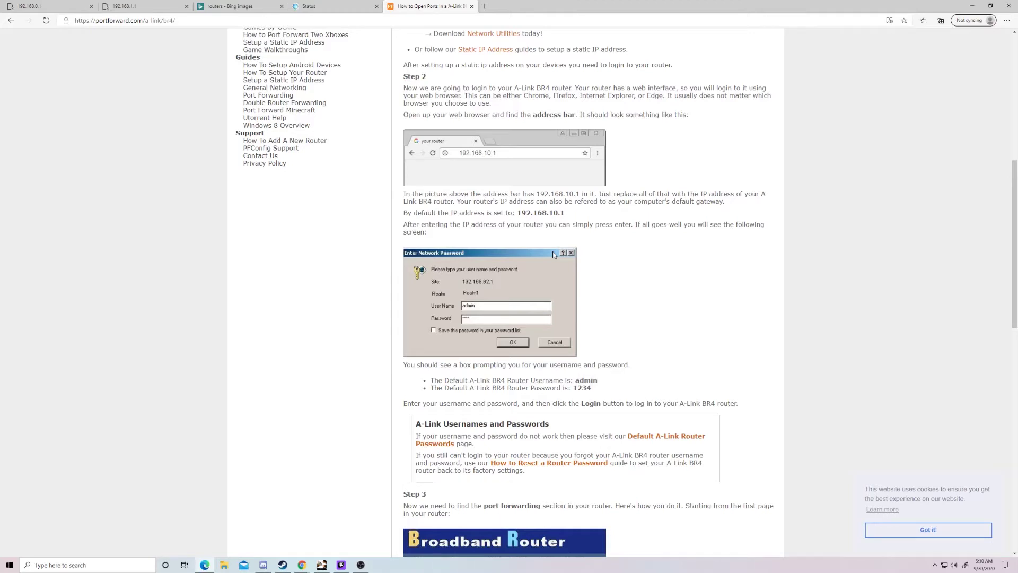
- Show the AT&T gateway's Device Status page at 192.168.1.254
click(74, 6)
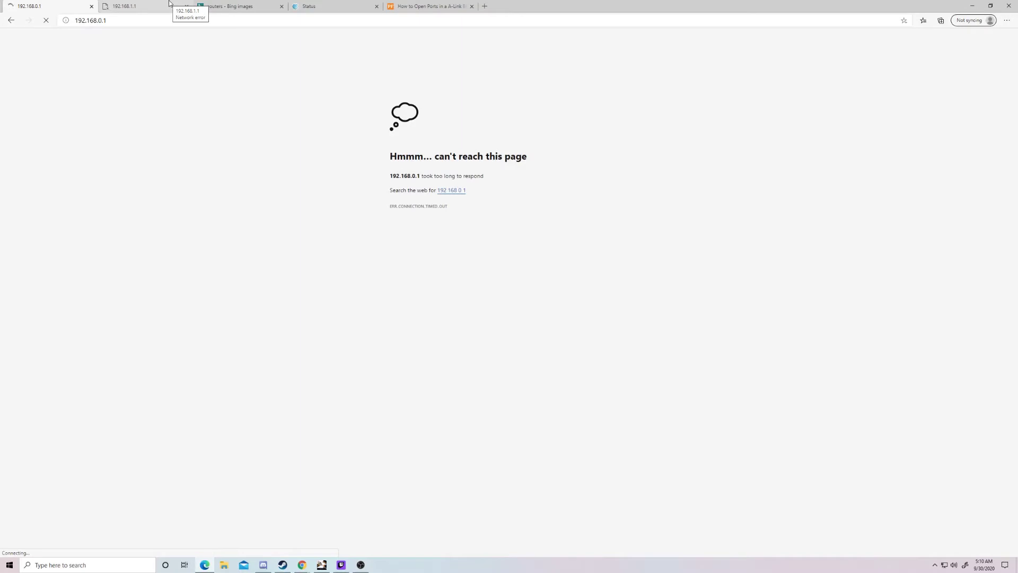
click(324, 7)
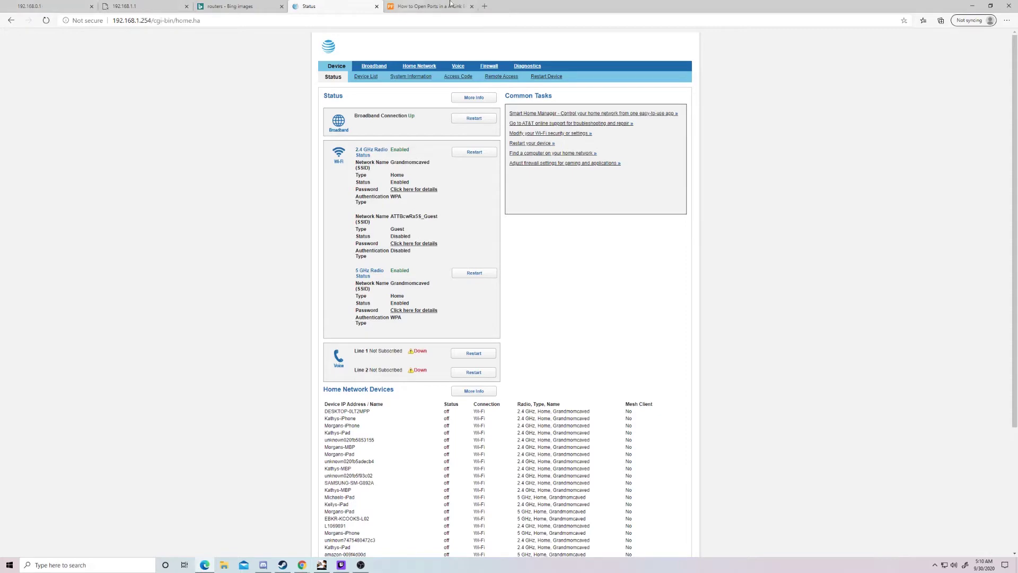
click(419, 5)
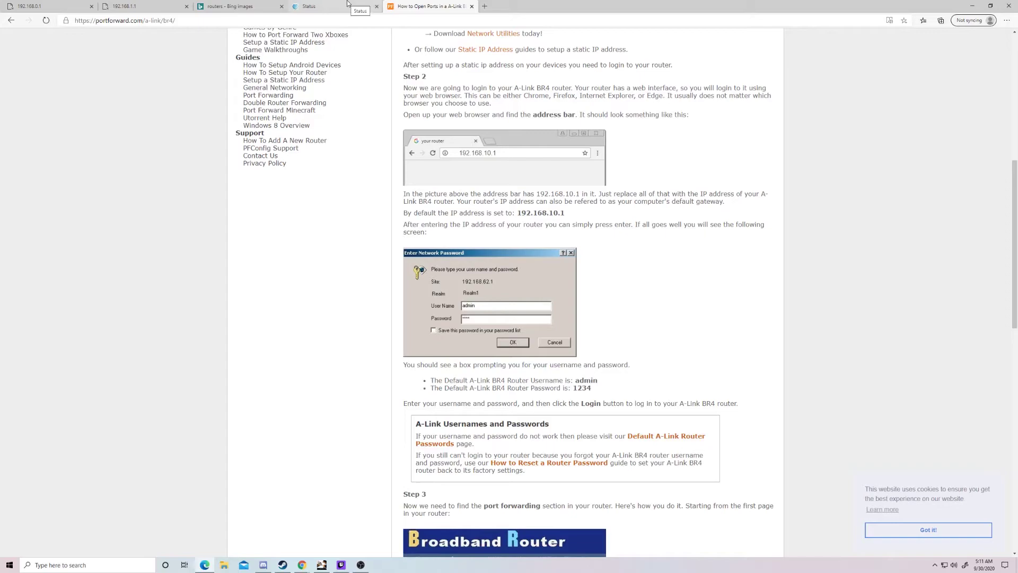
click(246, 5)
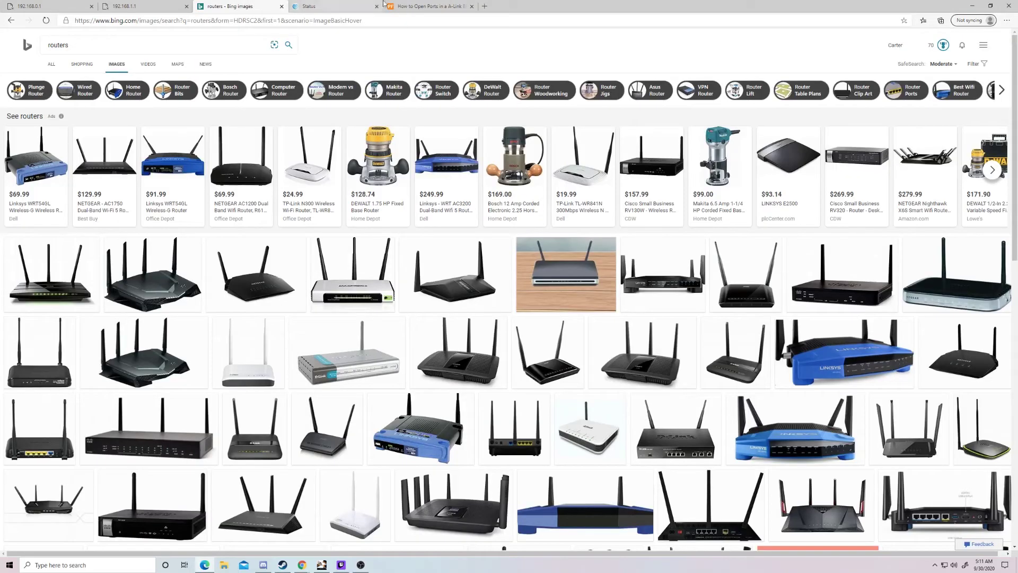
click(419, 6)
scroll(585, 371, up, 7)
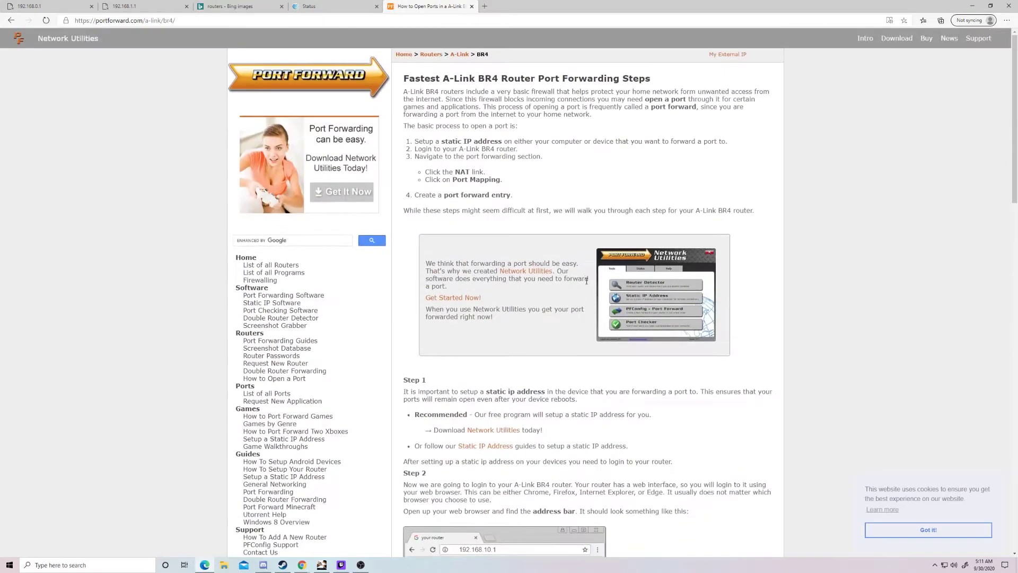
scroll(486, 104, down, 6)
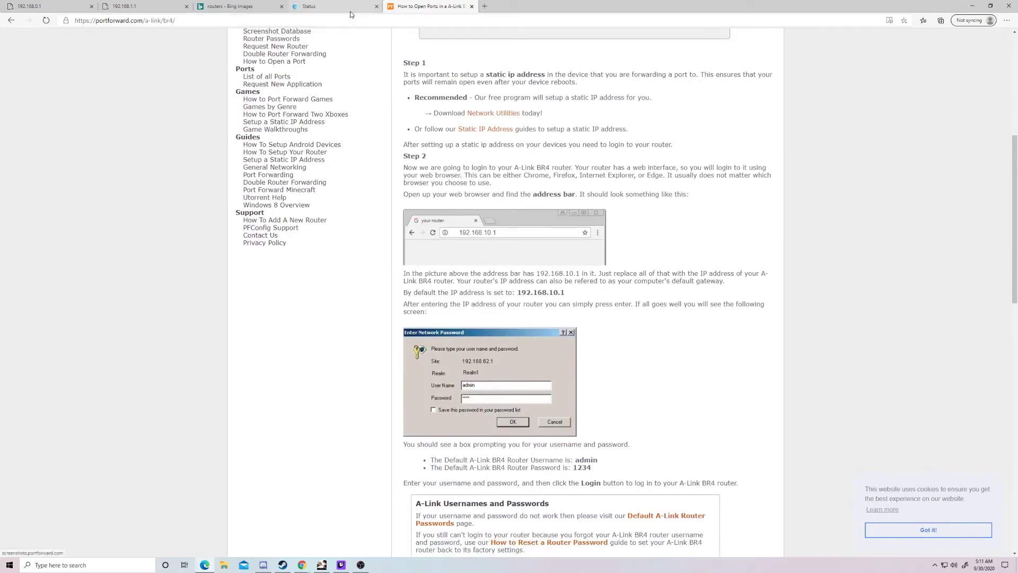
scroll(544, 234, down, 1)
scroll(544, 234, down, 10)
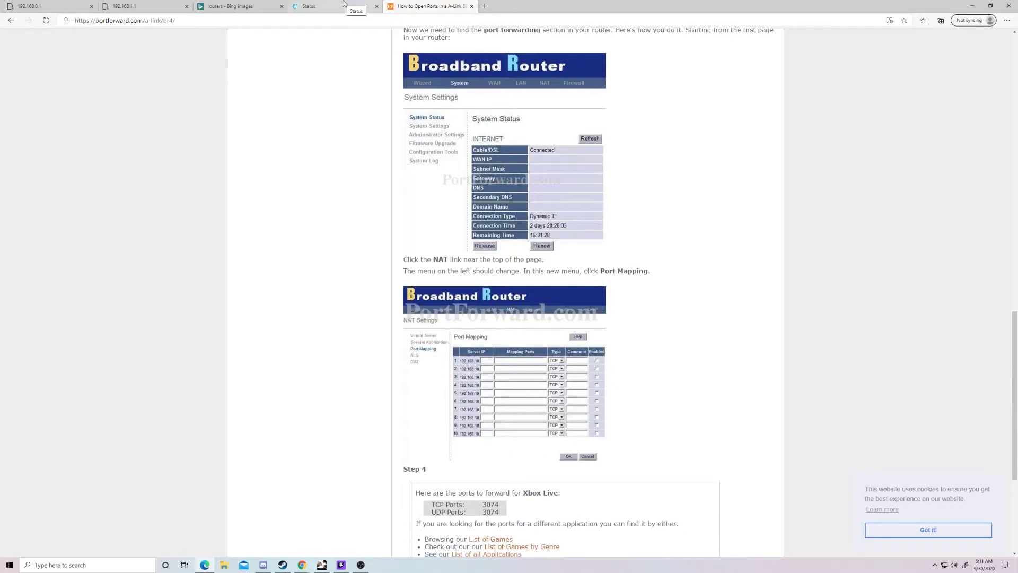
click(339, 6)
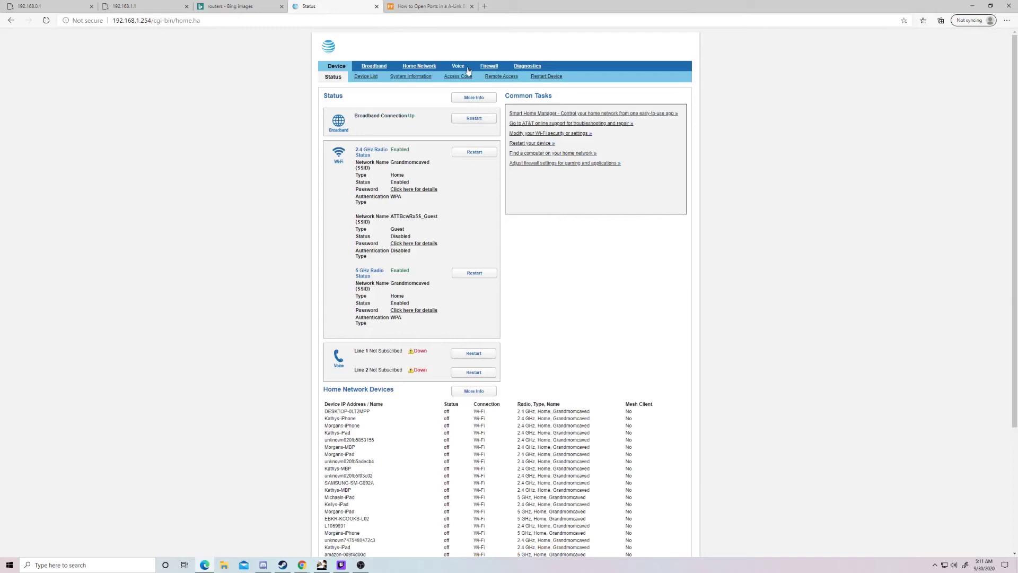
- Open the Firewall's NAT/Gaming page, which lists p4v hosted on TCP/UDP 1666
click(488, 66)
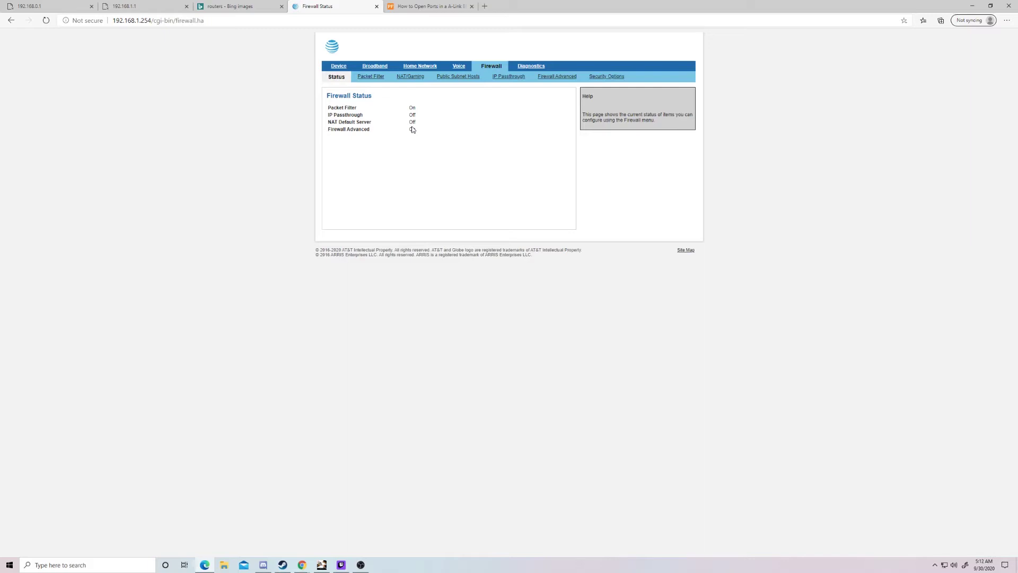
click(418, 77)
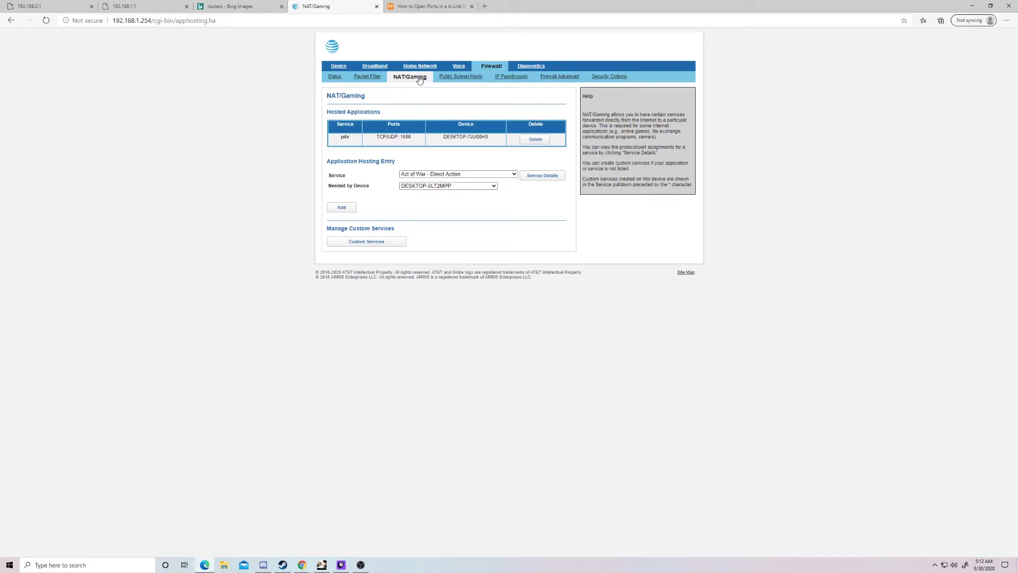
- Start a custom service named Minecraft with global port range 25565 to 25565
click(371, 242)
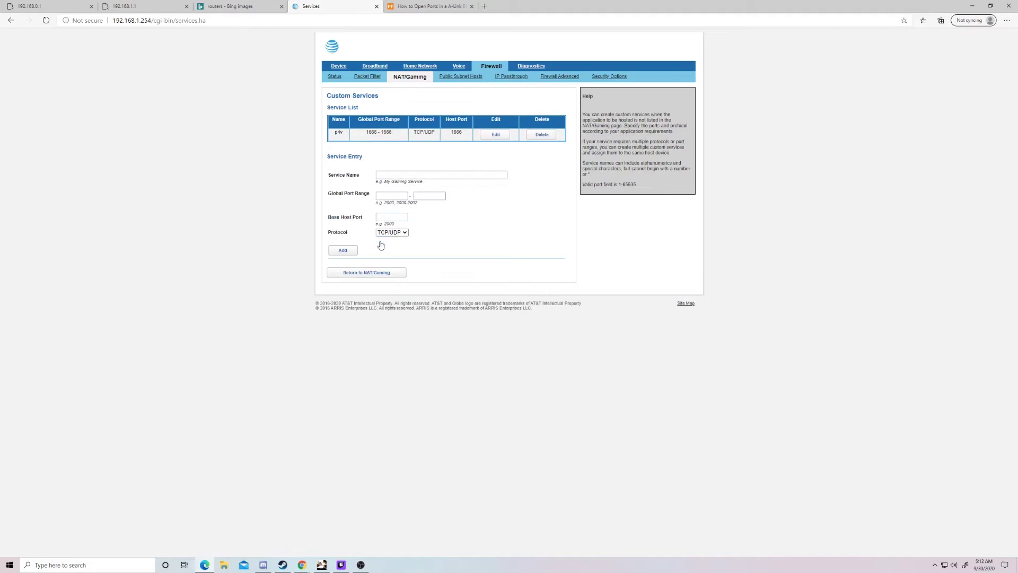
click(424, 194)
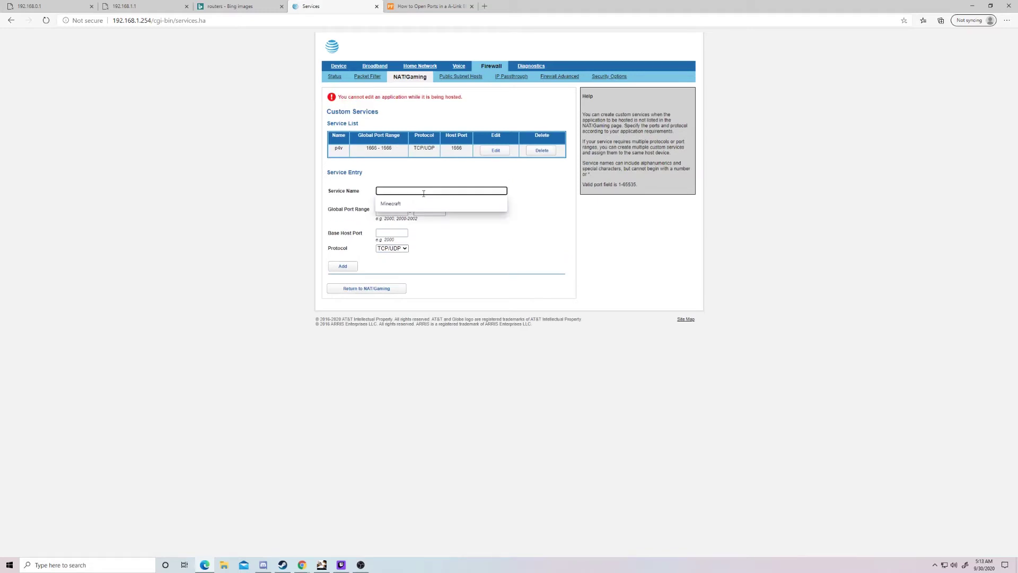
click(414, 204)
click(402, 213)
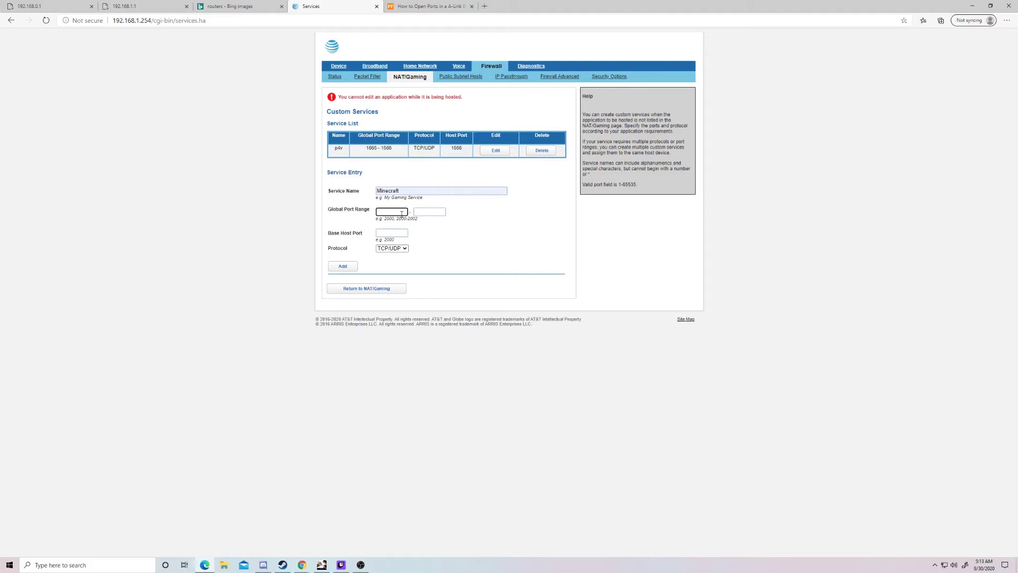
text(25)
click(431, 212)
text(25565)
- Set the base host port to 25565 and add the Minecraft service
double_click(435, 215)
key(ctrl+c)
click(387, 232)
key(ctrl+v)
click(478, 239)
click(349, 268)
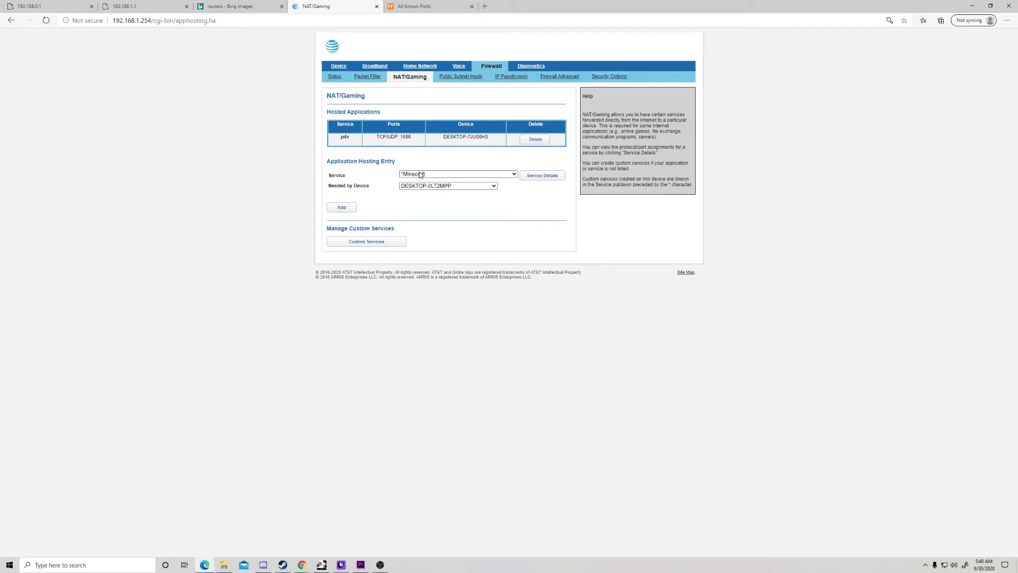
- Host the Minecraft service on device DESKTOP-7JU06HS and add the entry
click(433, 186)
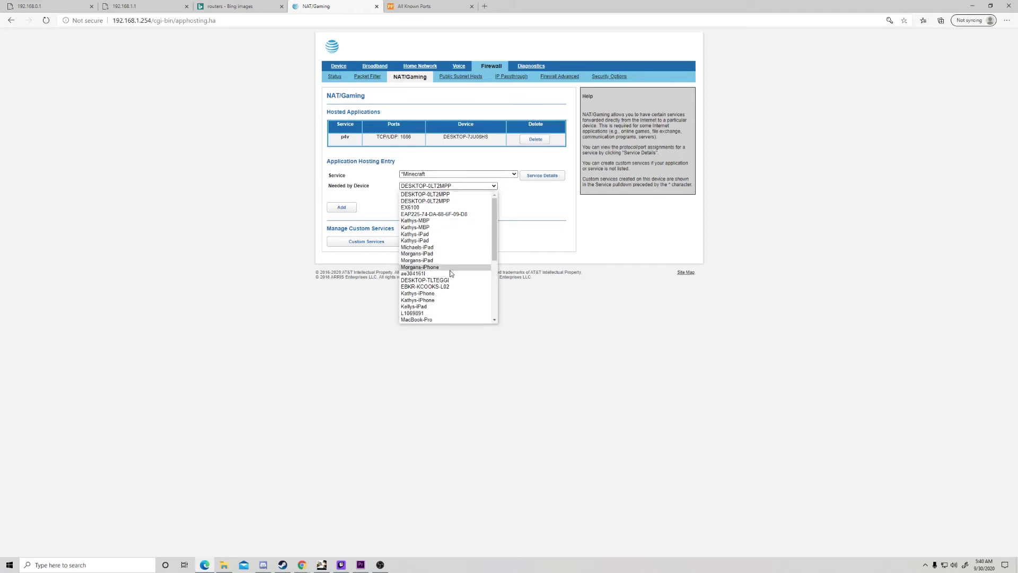
scroll(450, 273, down, 5)
scroll(447, 272, up, 3)
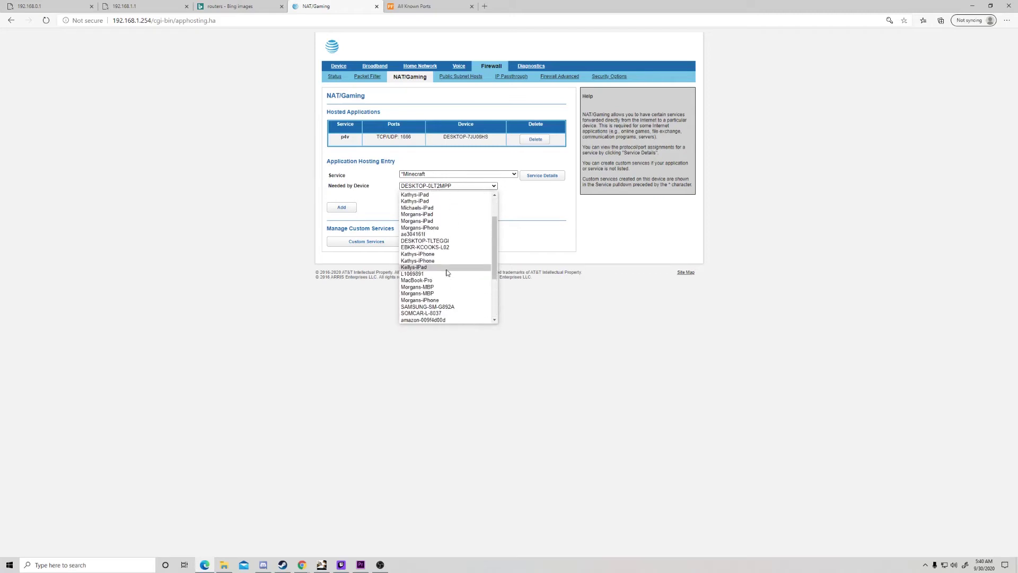
scroll(447, 272, up, 2)
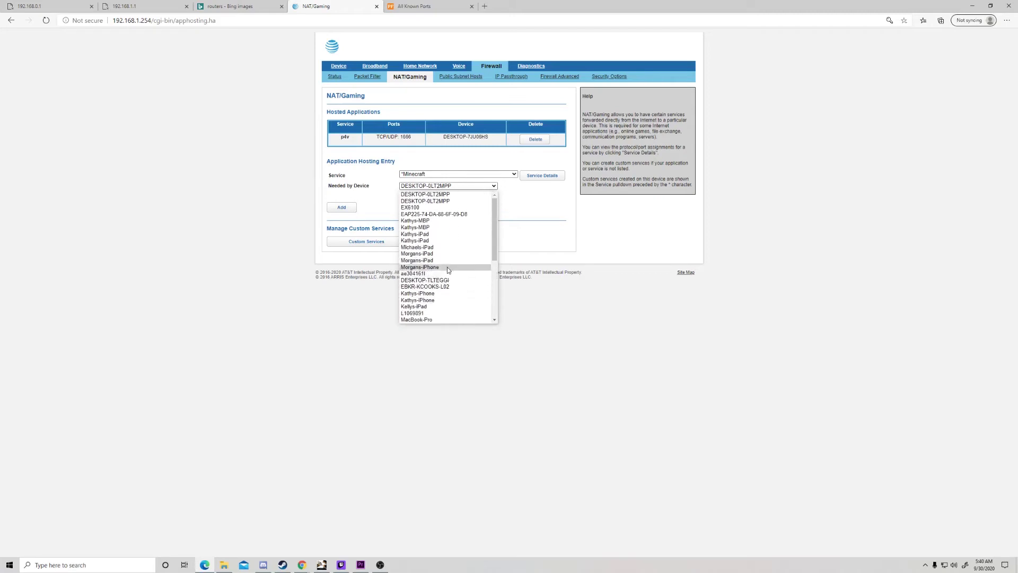
scroll(447, 269, down, 3)
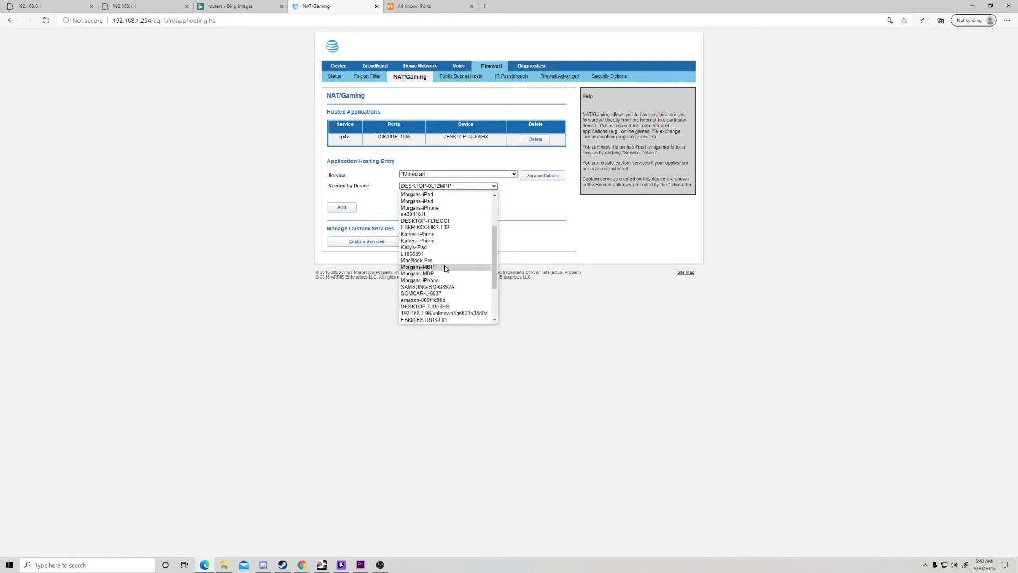
click(441, 307)
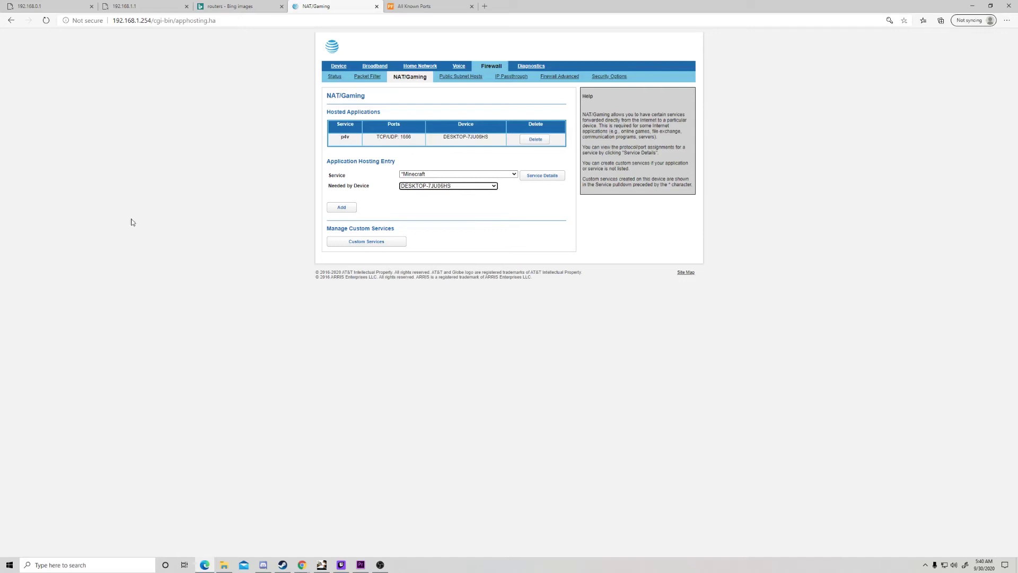
click(346, 208)
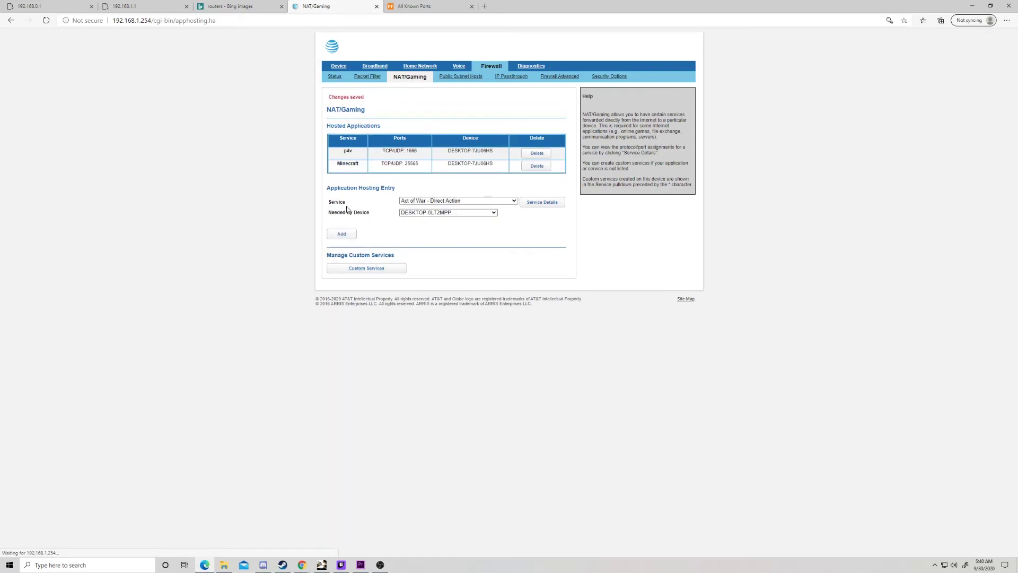
- Delete the Minecraft hosting entry from the table
drag(337, 164, 496, 167)
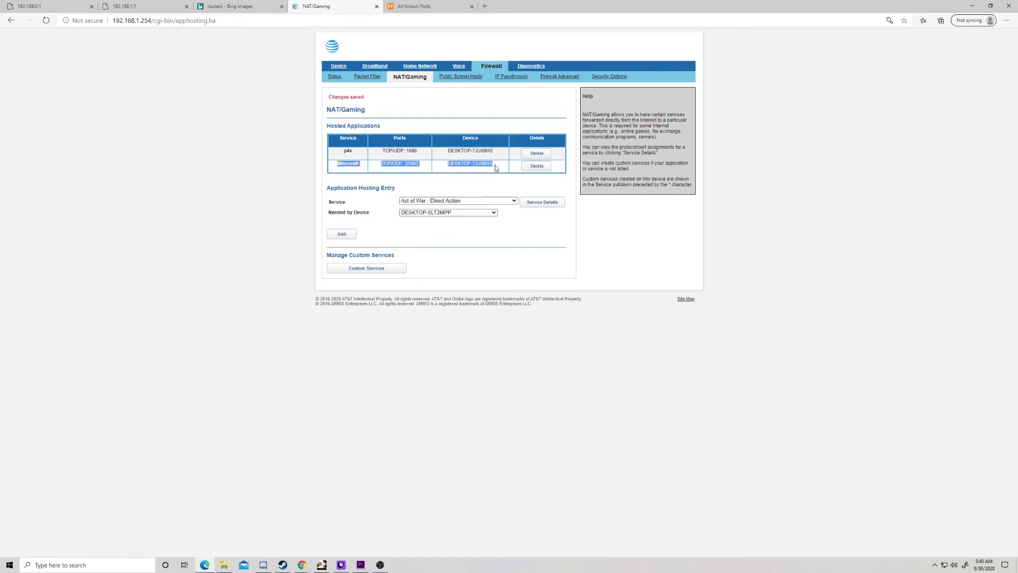
click(432, 182)
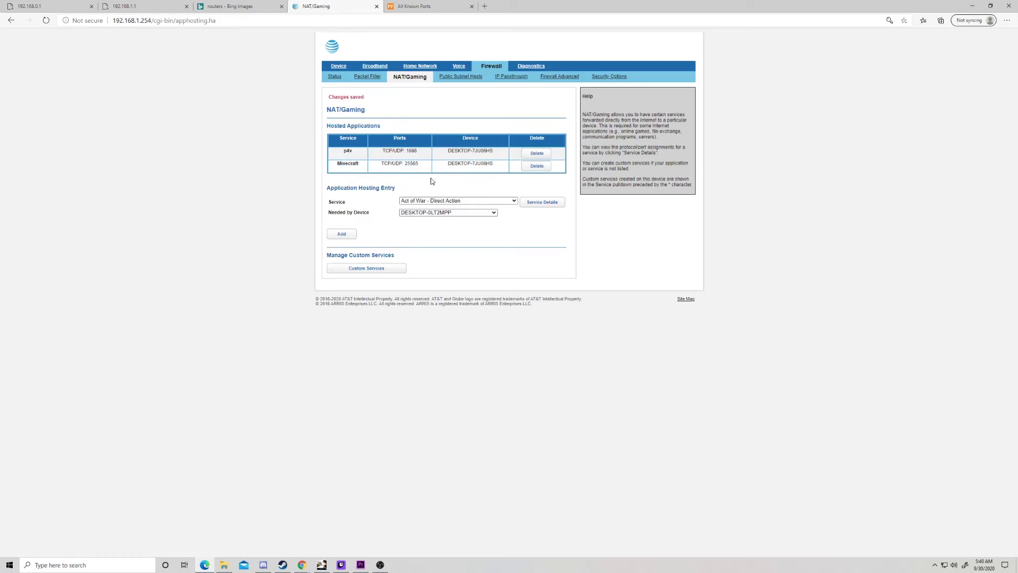
click(537, 167)
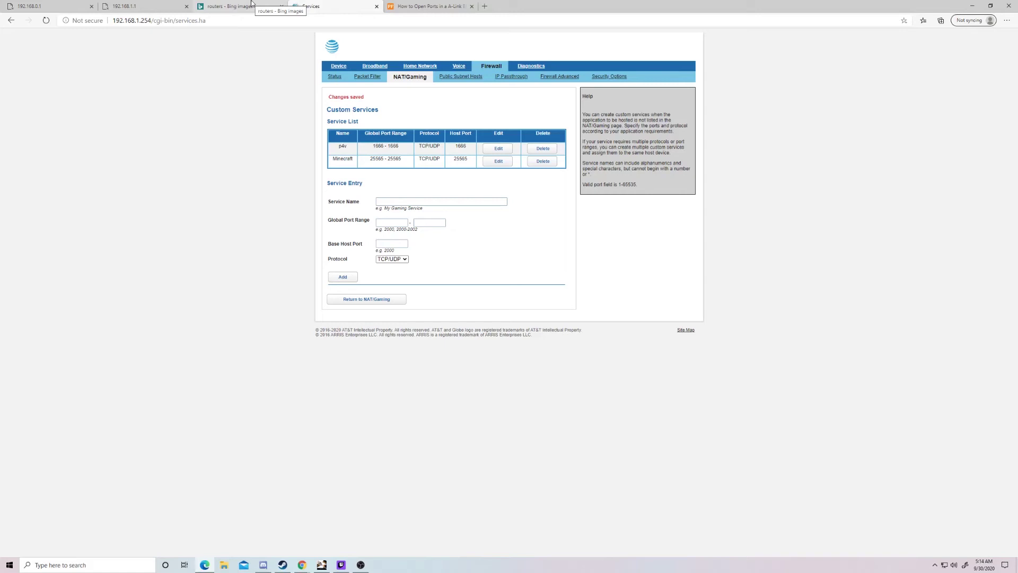
- Return to the A-Link BR4 guide and review its NAT and Port Mapping steps
click(456, 6)
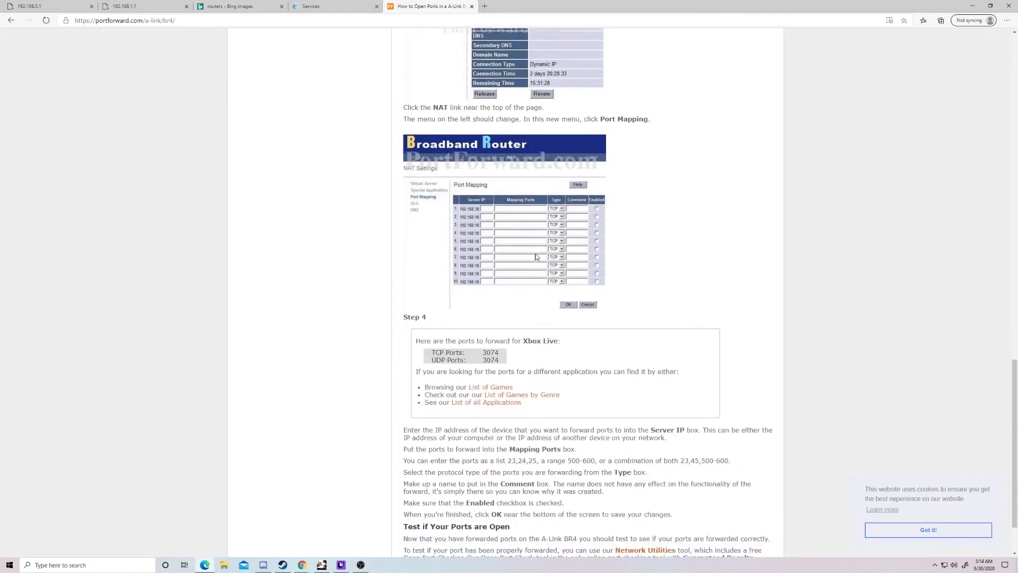
scroll(594, 272, up, 15)
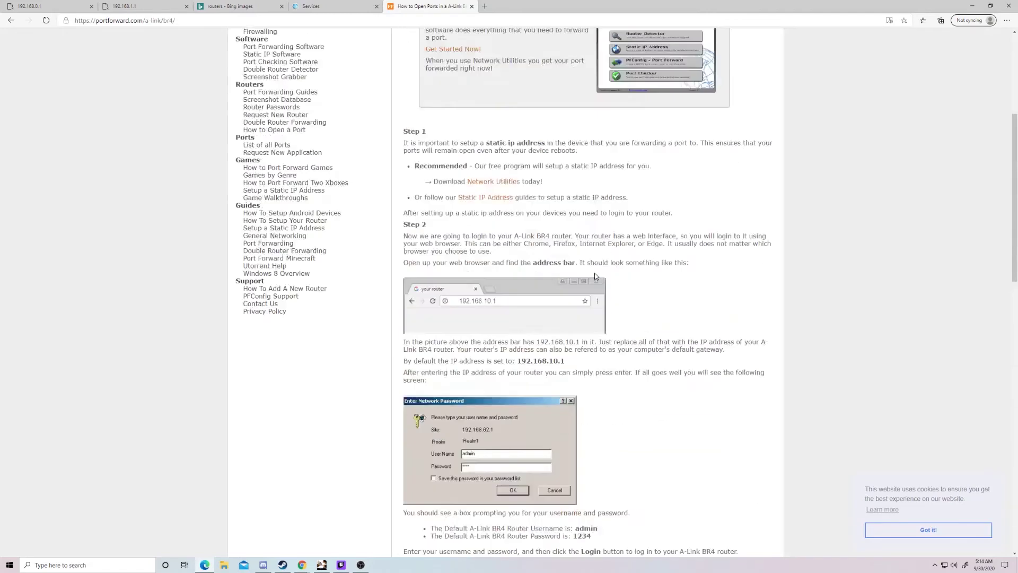
scroll(594, 272, up, 3)
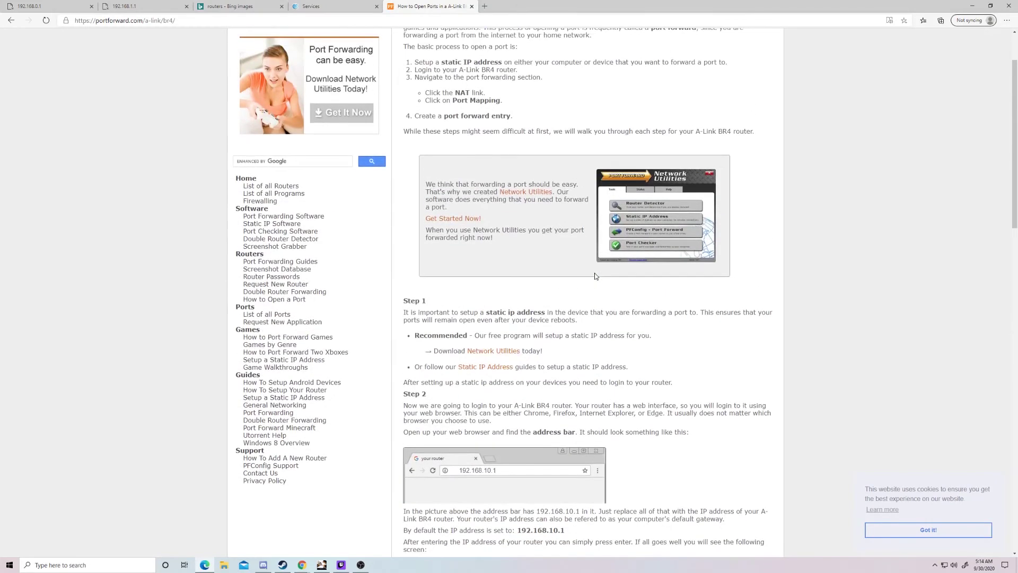
scroll(595, 275, down, 8)
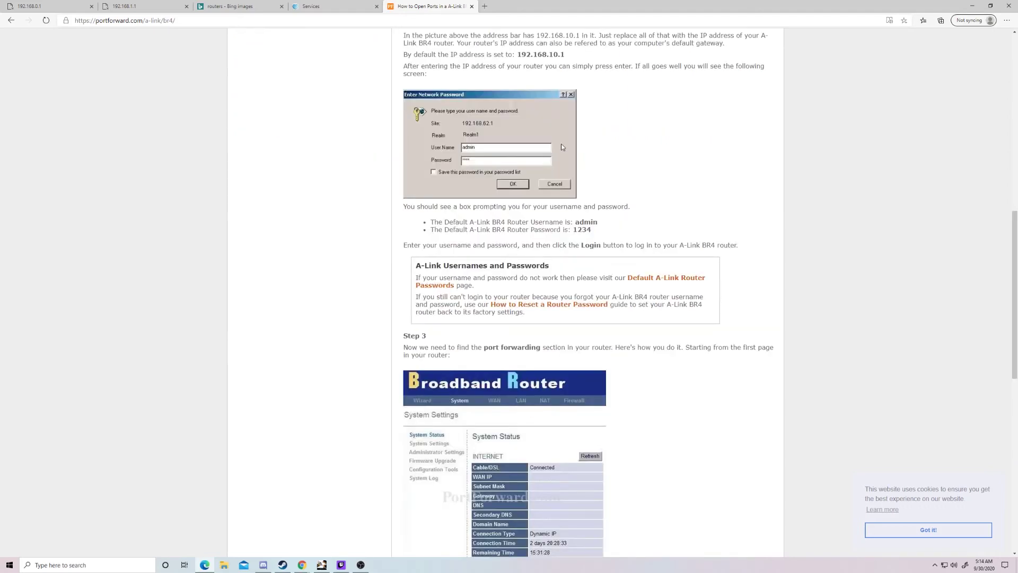
scroll(621, 209, down, 5)
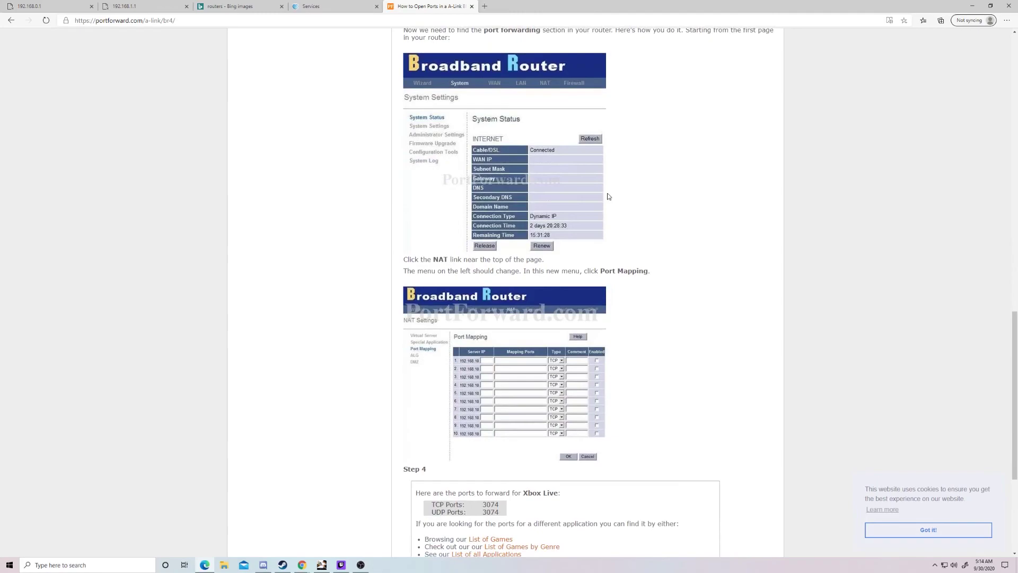
scroll(598, 200, down, 4)
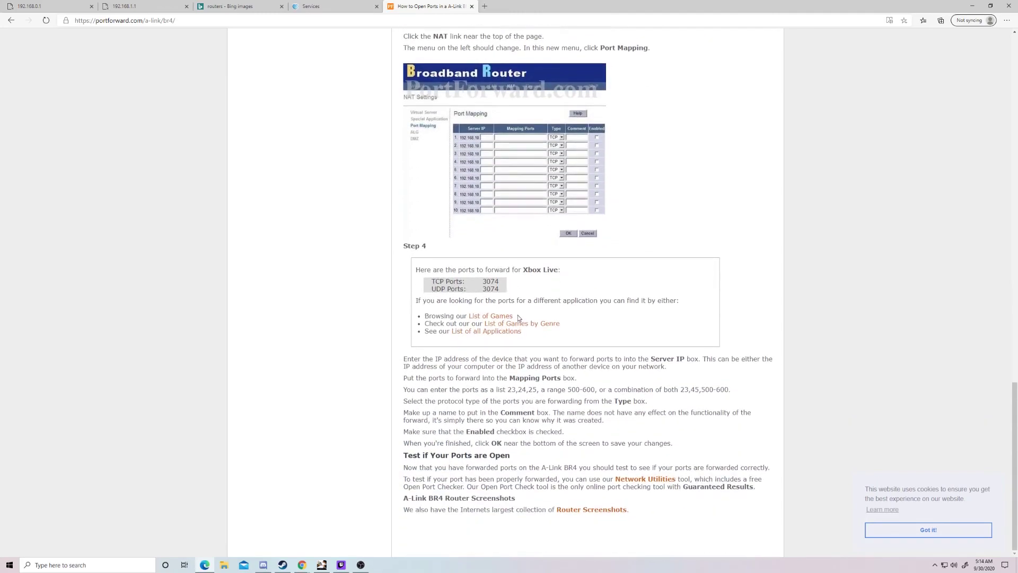
scroll(518, 318, up, 20)
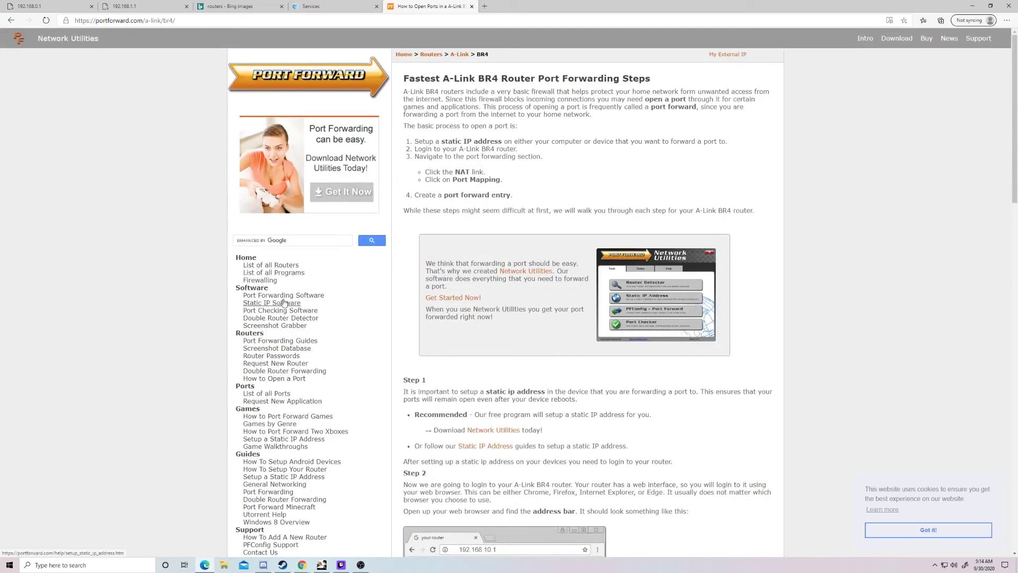
- Open the All Known Ports list and scroll past the numbered titles to Ace Combat
click(273, 274)
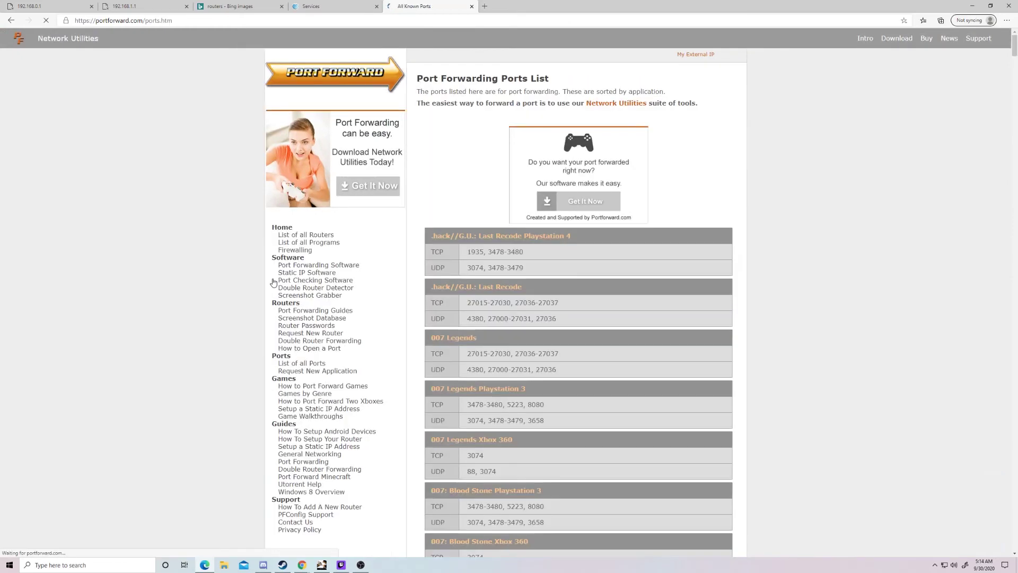
scroll(536, 359, down, 15)
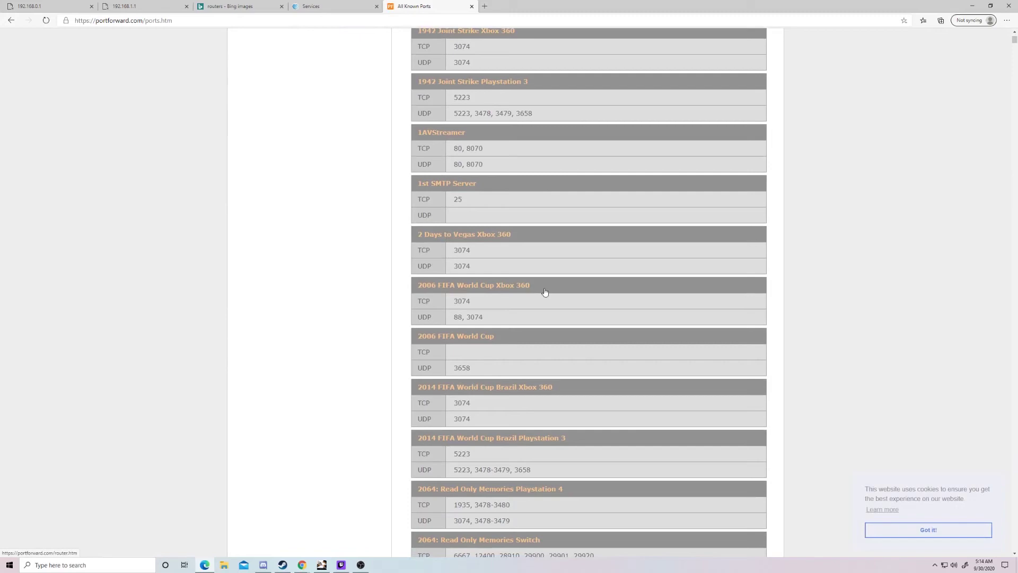
scroll(552, 345, down, 15)
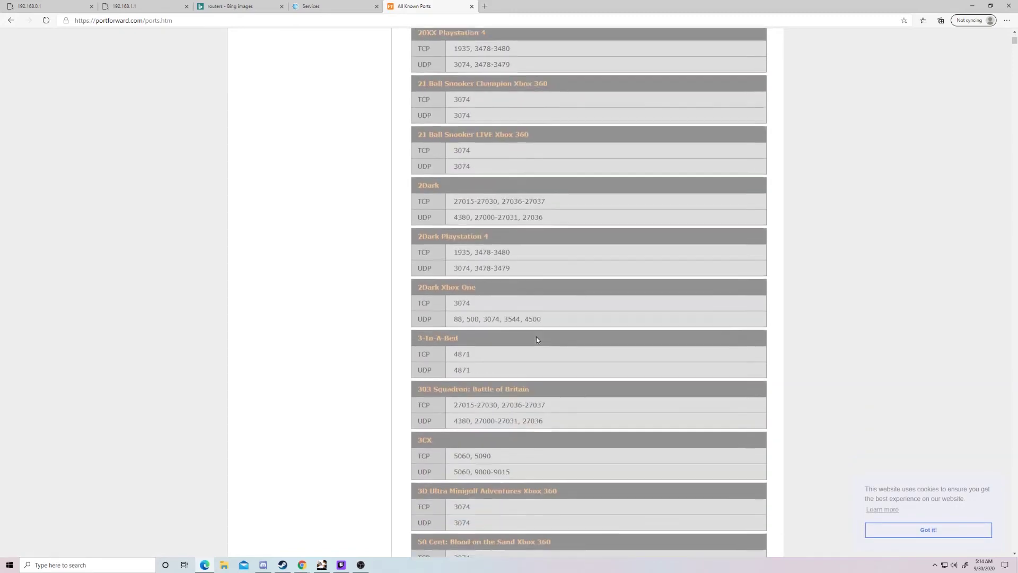
scroll(551, 333, down, 9)
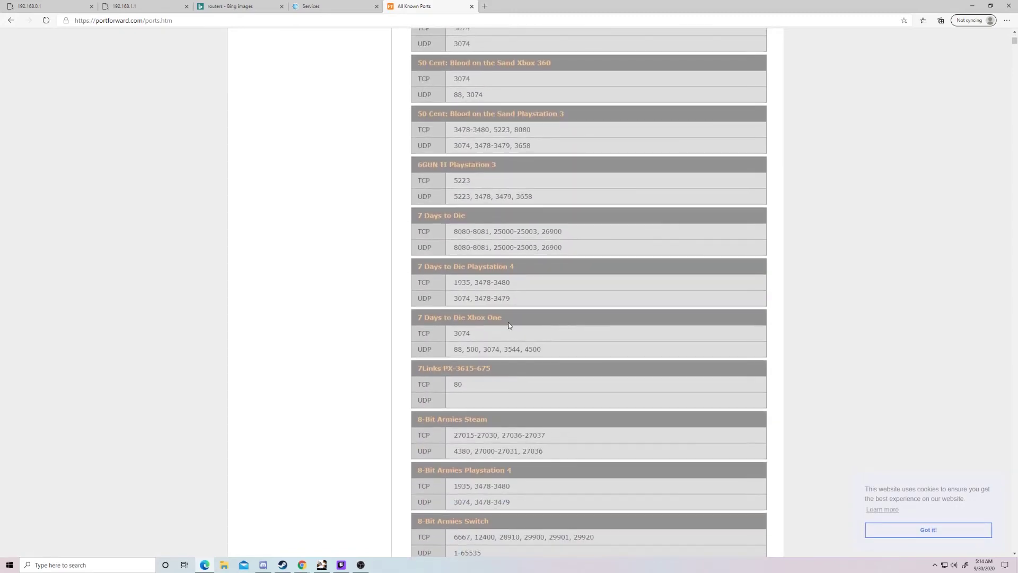
scroll(508, 325, down, 10)
scroll(505, 311, down, 20)
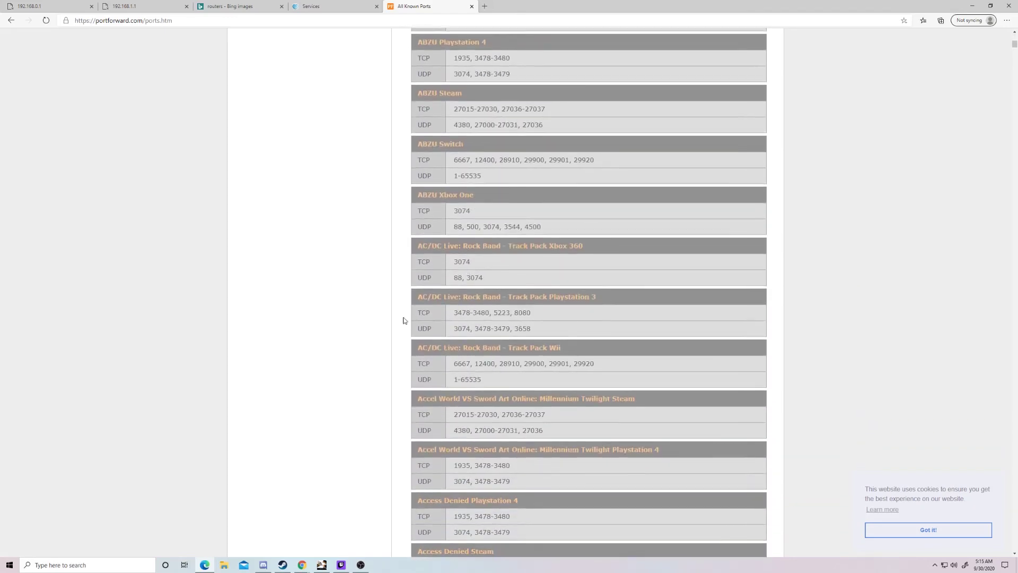
scroll(405, 318, down, 15)
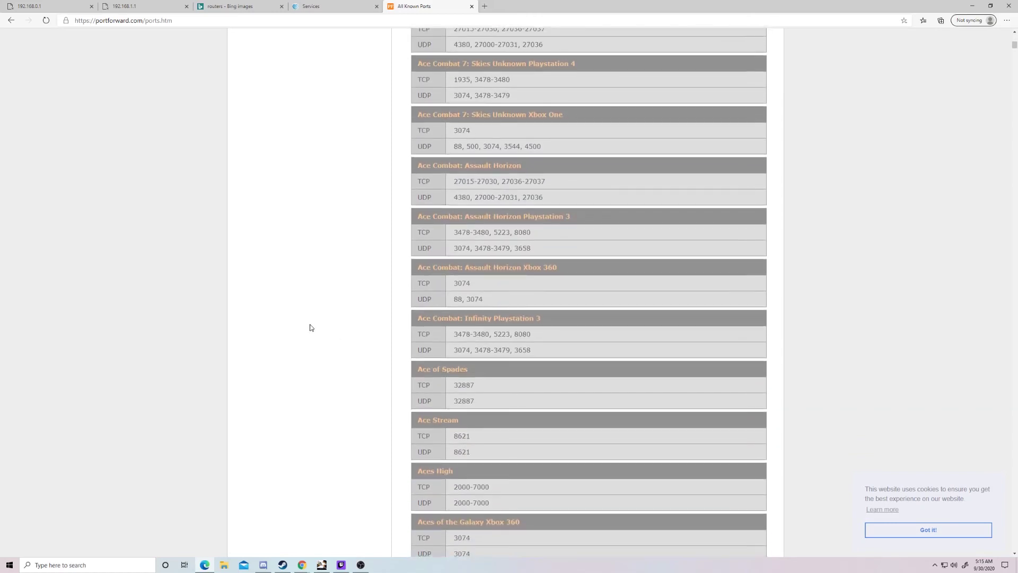